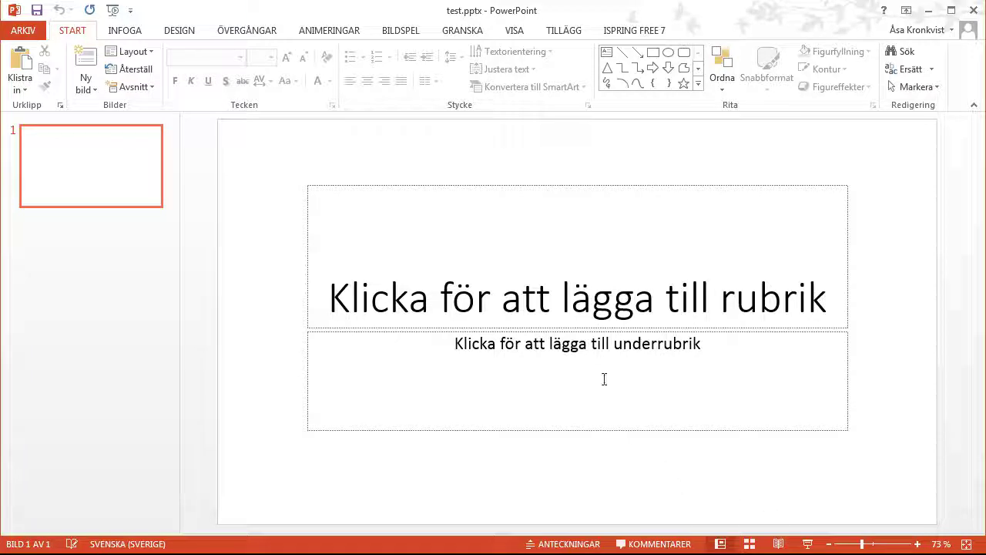
# Title the first slide 'Hösten', subtitle it 'Lite om svamp och bär', and open the Ny bild layouts.
pyautogui.click(563, 295)
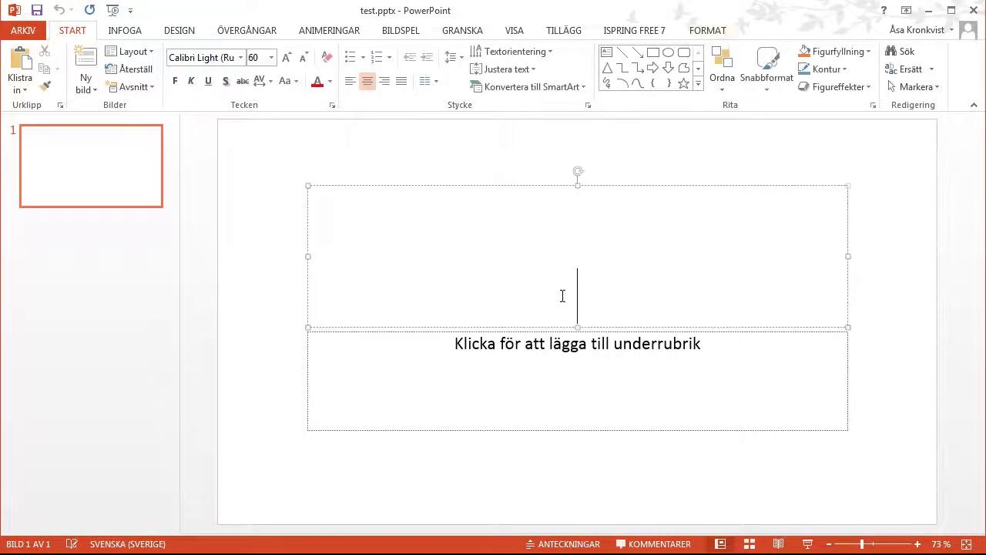
pyautogui.write('Höste')
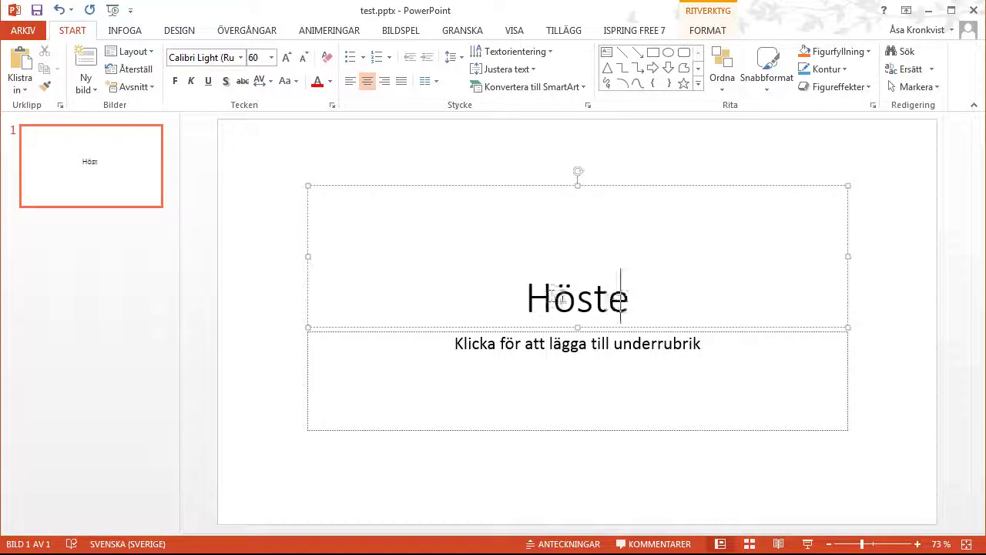
pyautogui.write('n')
pyautogui.click(540, 355)
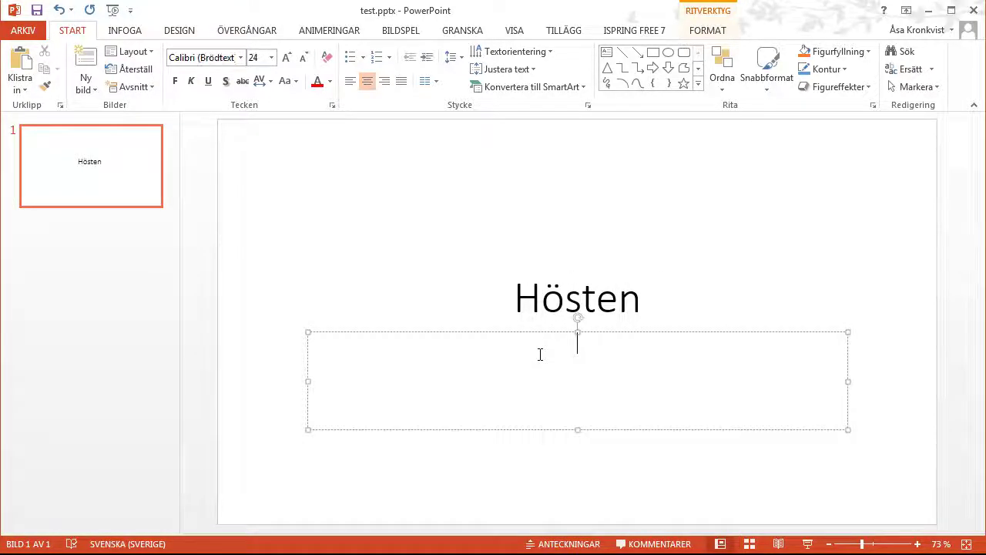
pyautogui.write('Lite om svamp och bär')
pyautogui.click(865, 321)
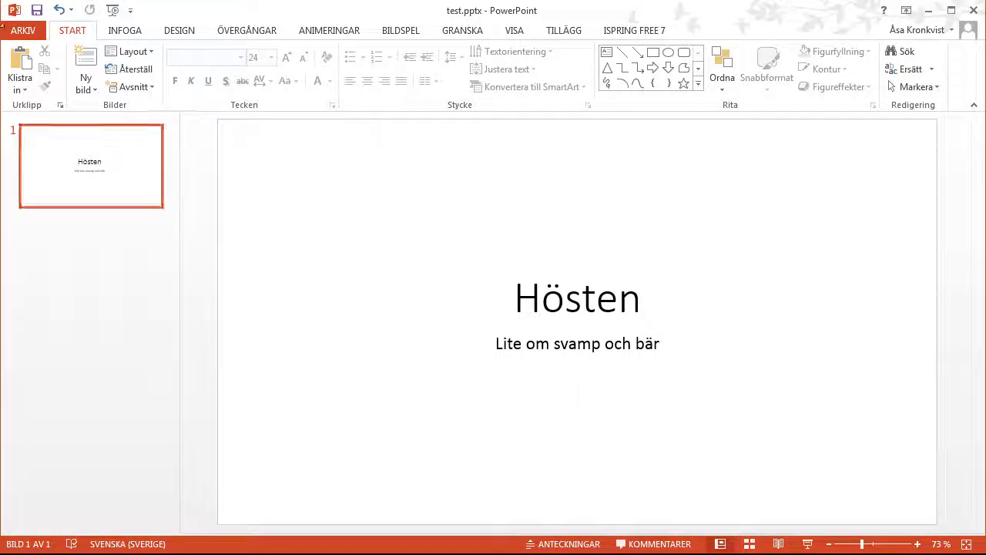
pyautogui.click(87, 90)
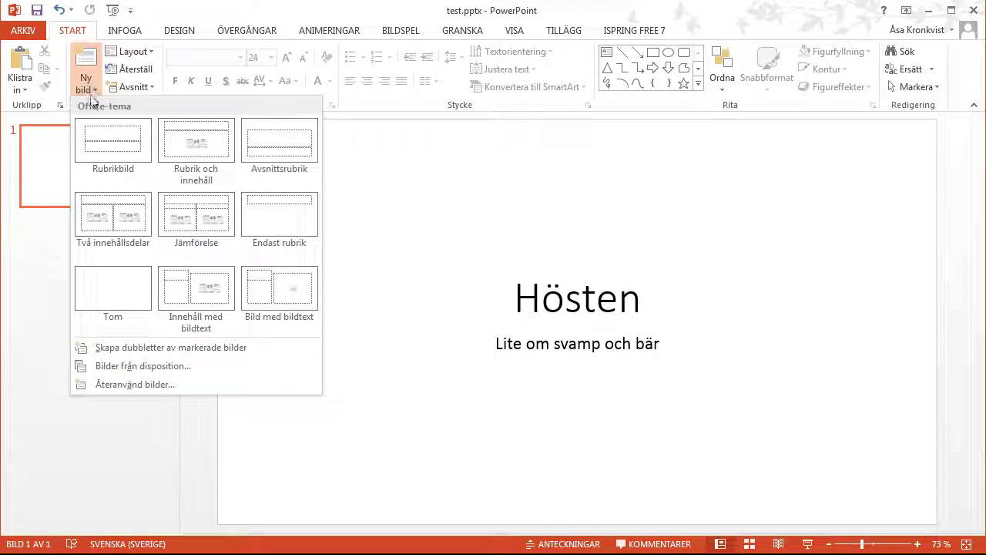
# Add Två innehållsdelar slides titled Svamp and Bär, and begin their bullet text.
pyautogui.click(121, 221)
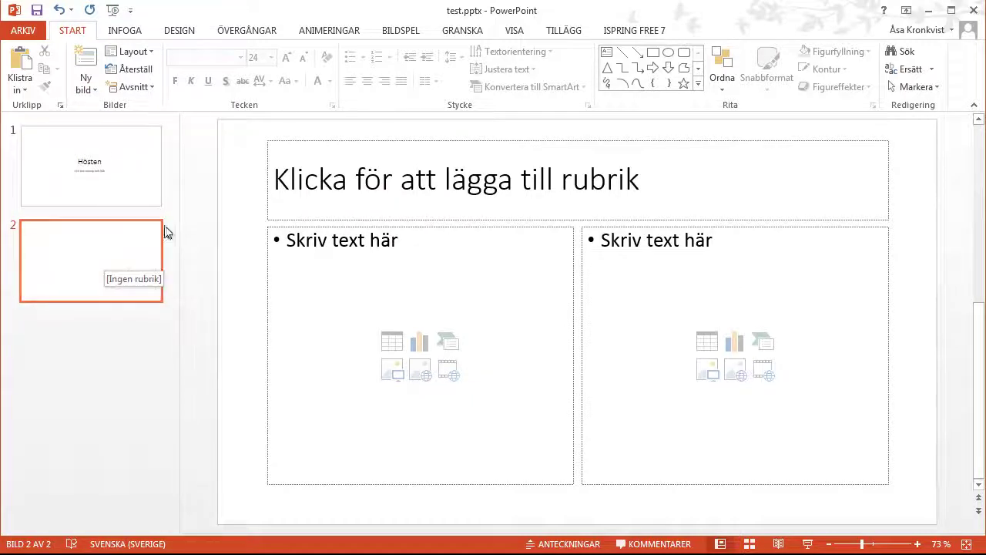
pyautogui.click(285, 188)
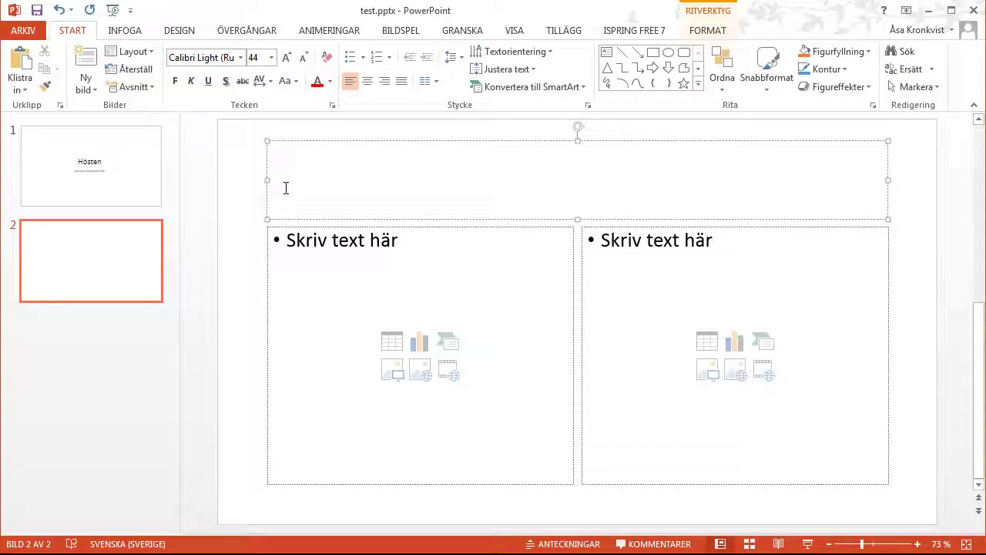
pyautogui.write('Sv')
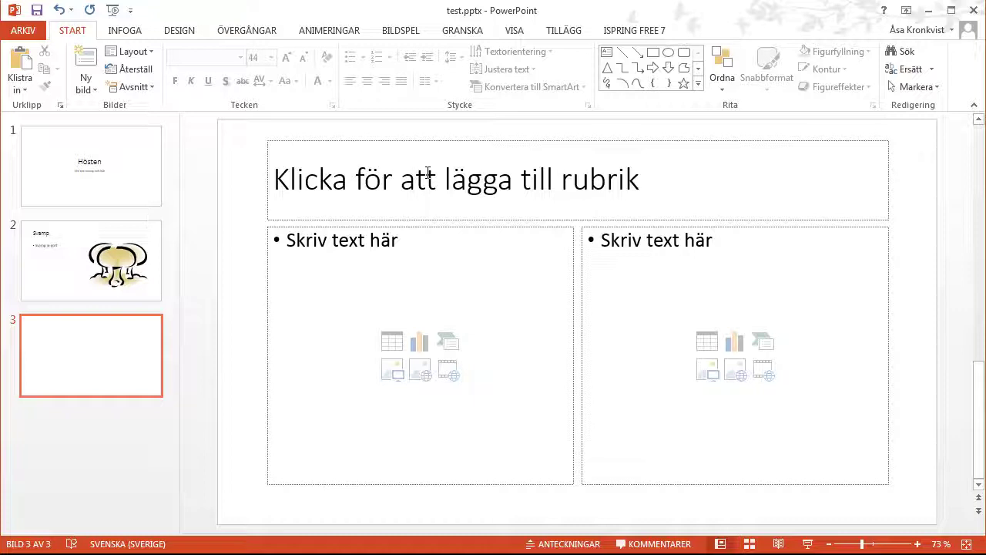
pyautogui.click(427, 173)
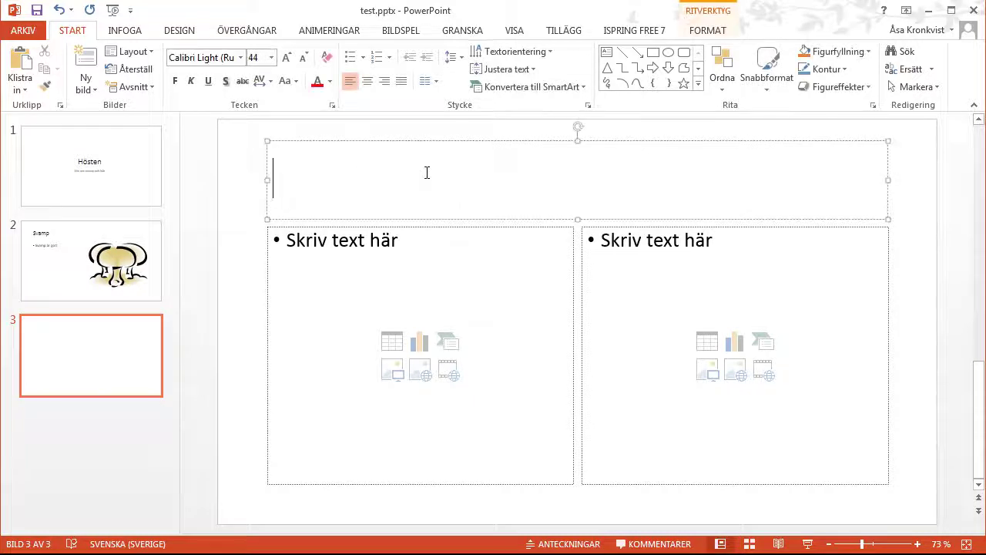
pyautogui.write('Bär')
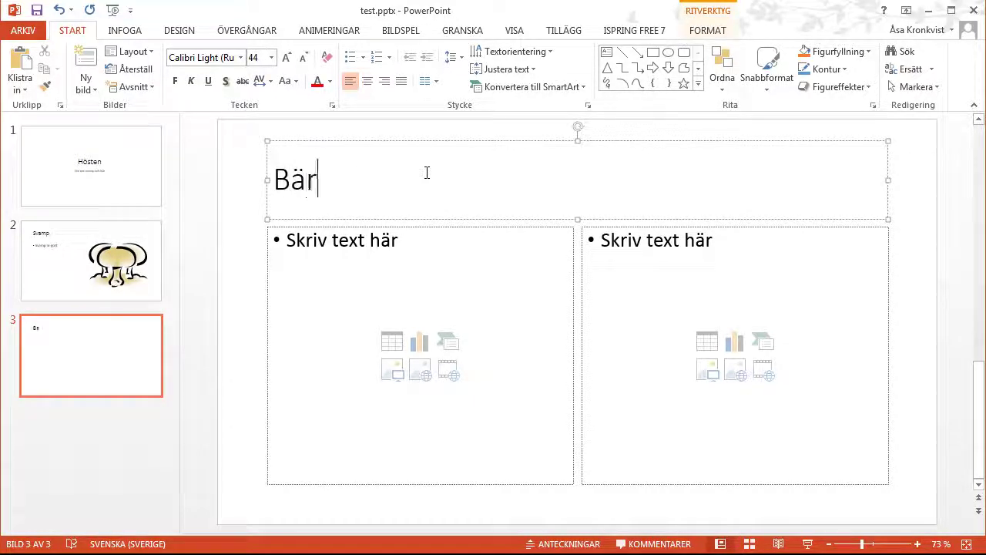
pyautogui.click(395, 247)
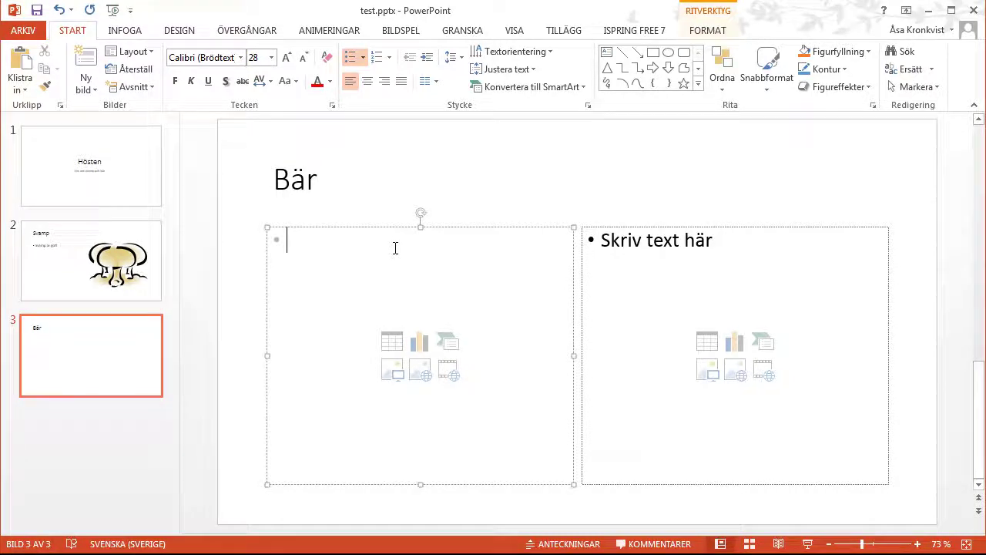
pyautogui.write('B')
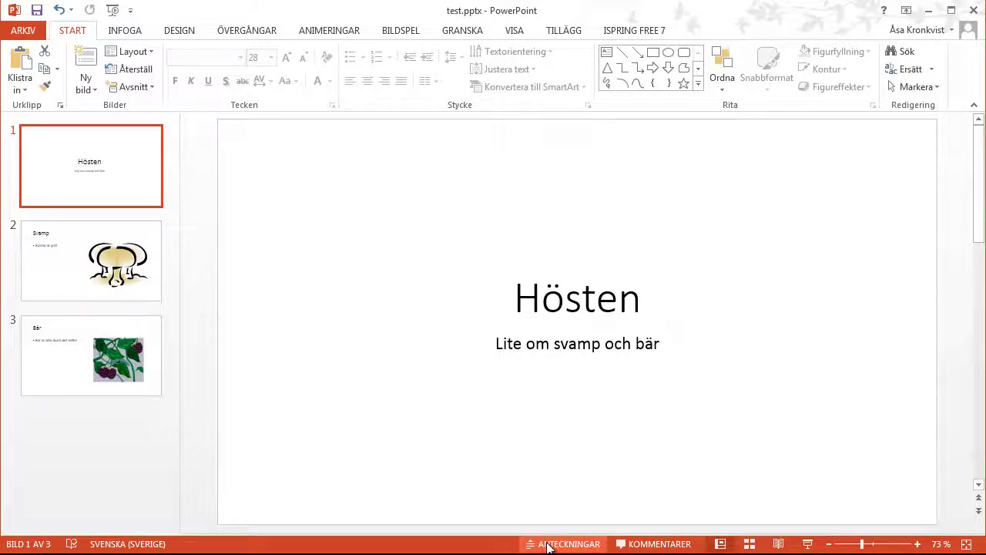
# Enlarge the notes pane and write a Hösten note introducing the presenter and 'höstens skatter i skogen'.
pyautogui.click(549, 545)
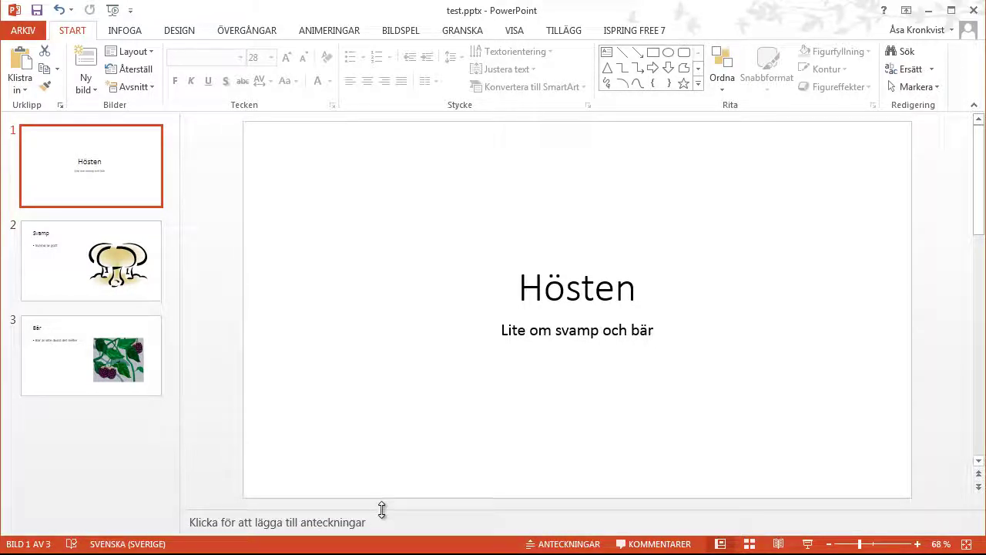
pyautogui.moveTo(382, 509); pyautogui.dragTo(374, 398)
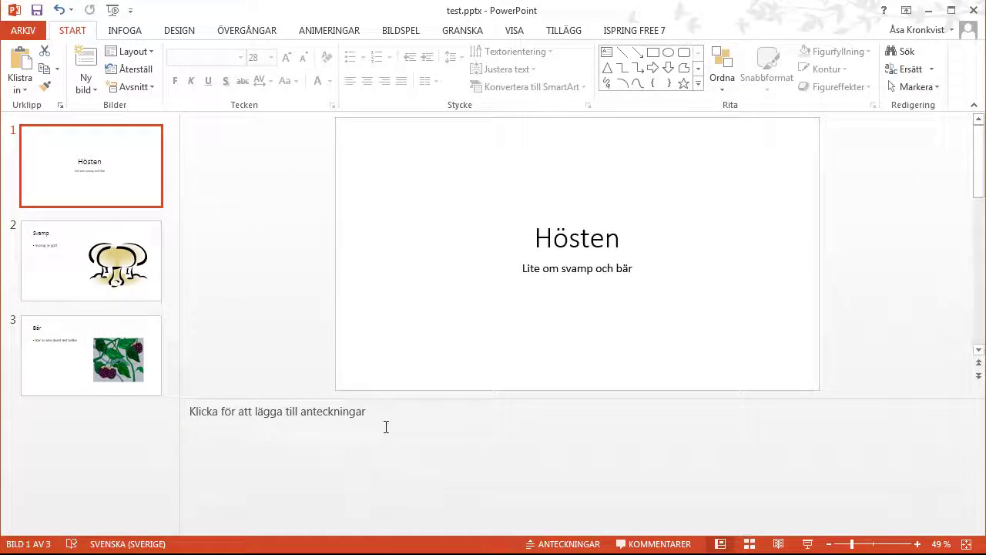
pyautogui.click(390, 420)
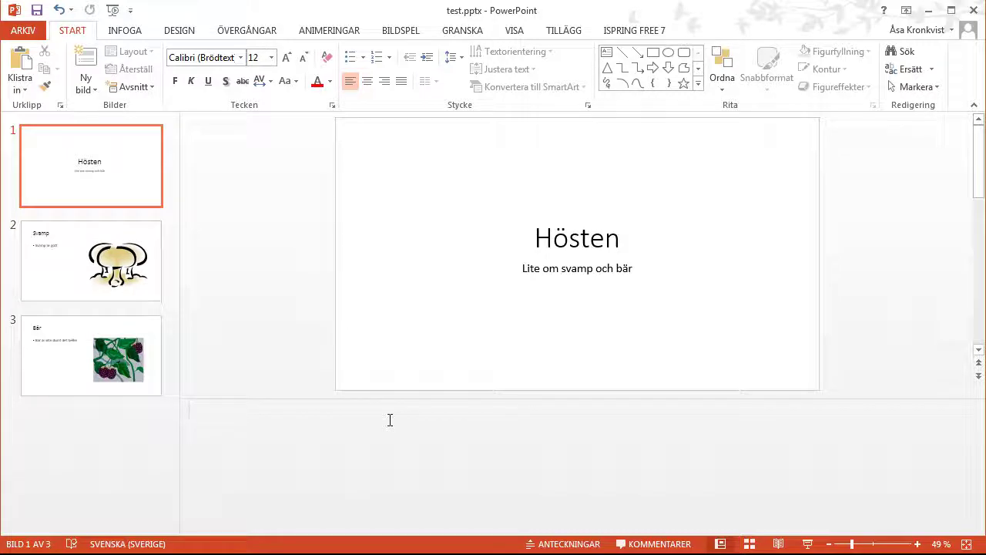
pyautogui.write('Jag heter Åsa och jag vill berätta lite om höstens skatter i skogen.')
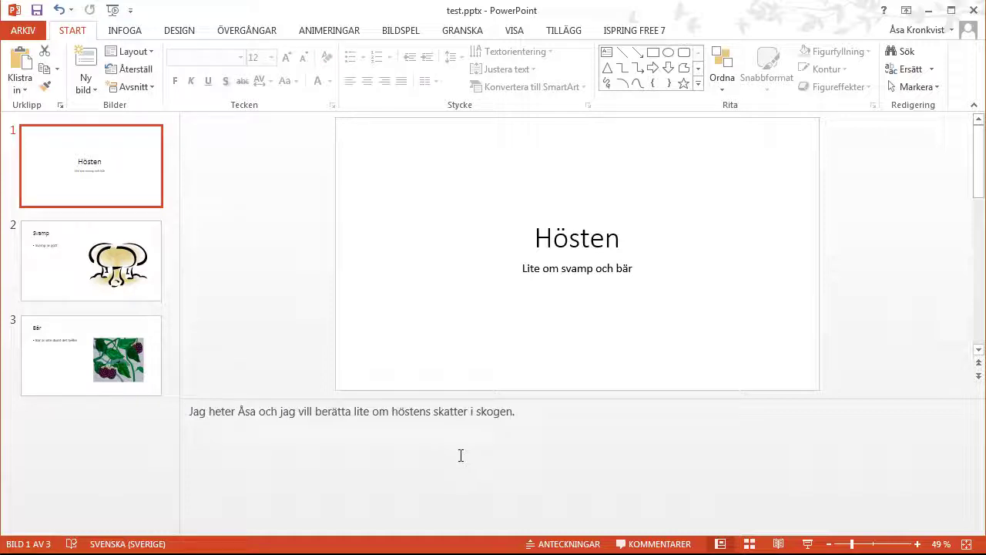
# Add a speaker note to the Svamp slide about mushrooms being hard to find in the forest.
pyautogui.click(82, 279)
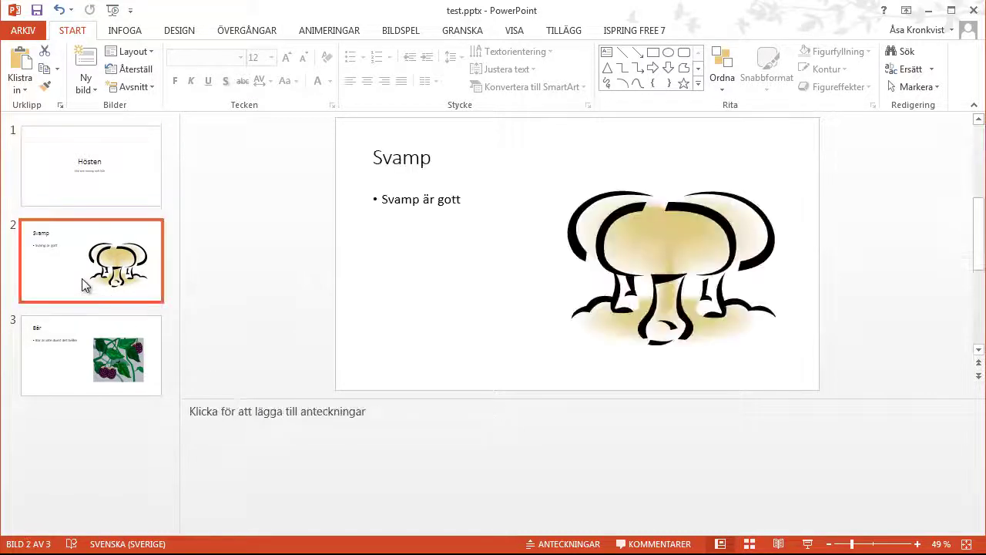
pyautogui.click(256, 415)
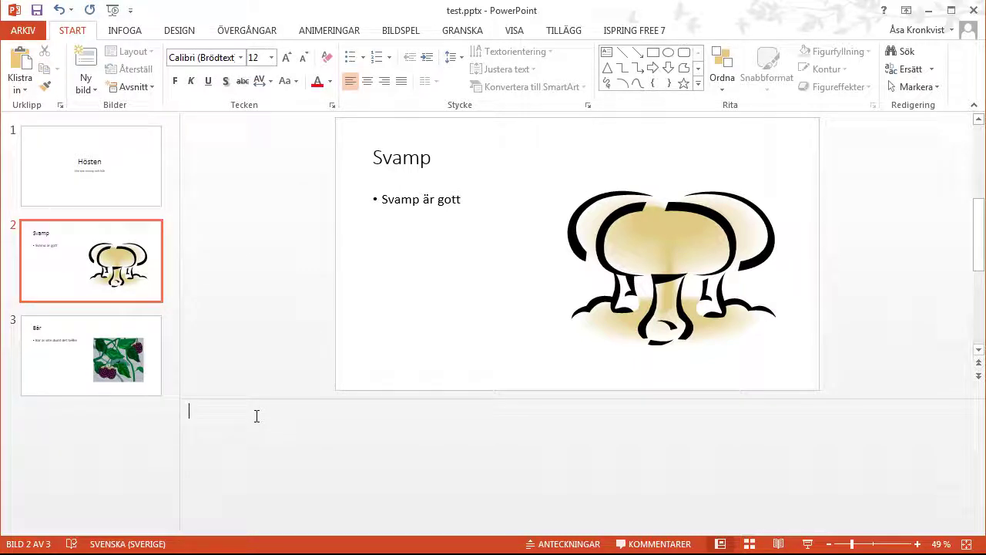
pyautogui.write('Svamp växer i skogen det är inte lätt att hitta dem!! Jag hittar aldrig några..... Åtminstone ing')
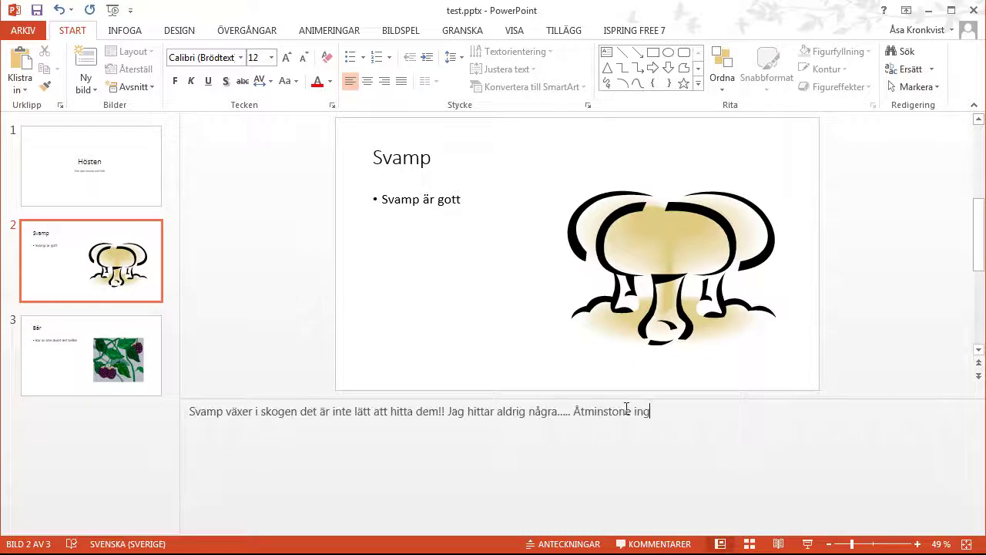
pyautogui.write('a ätliga.')
# Add the speaker note 'Björnbär är vanliga på hösten.' to the Bär slide.
pyautogui.click(125, 379)
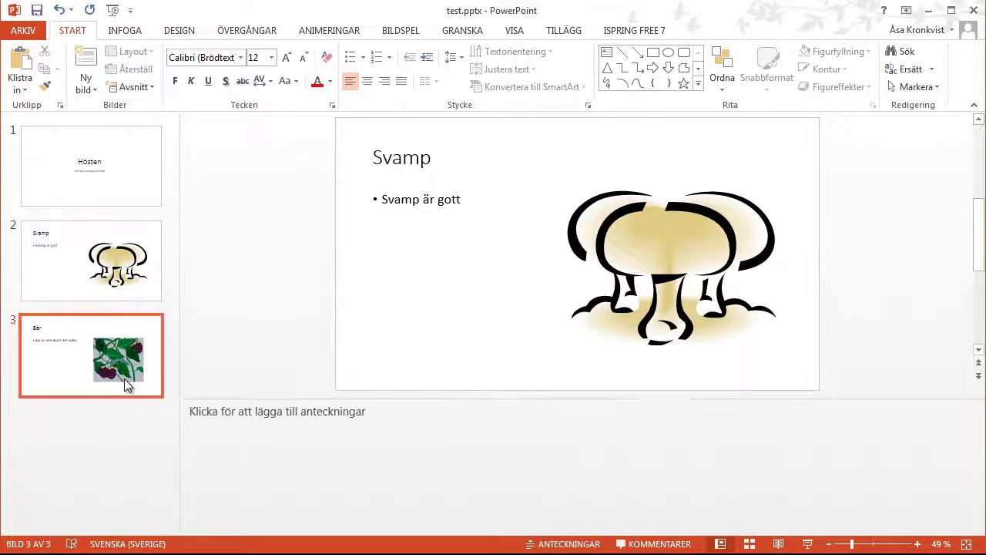
pyautogui.click(266, 420)
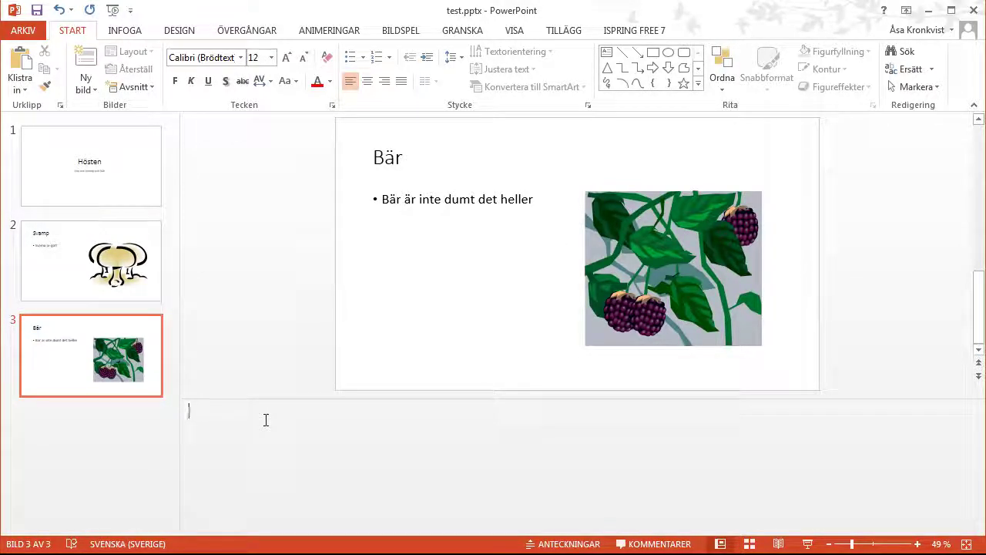
pyautogui.write('Björnbär är vanliga på hösten.')
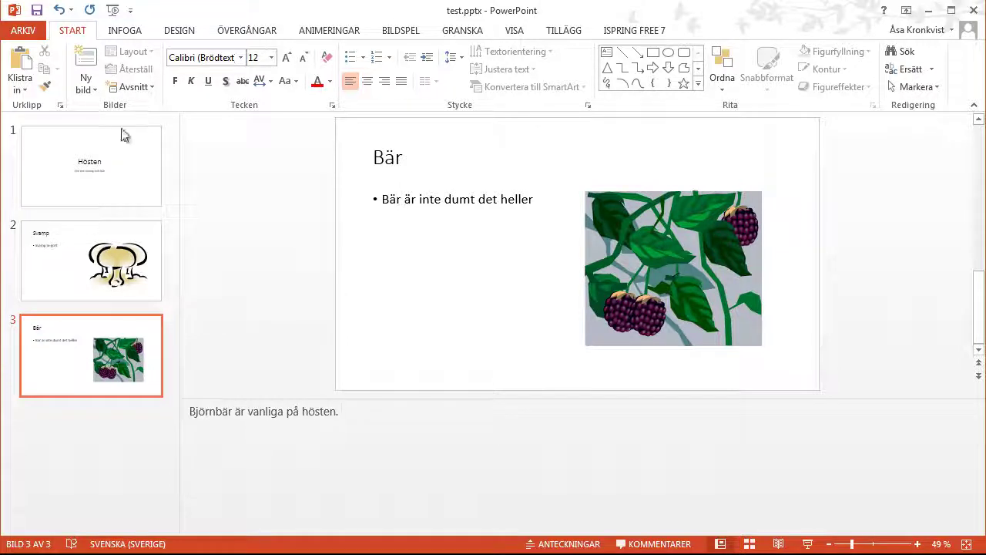
# In Arkiv > Skriv ut, switch the layout to Anteckningssidor and page the preview back to Hösten.
pyautogui.click(23, 30)
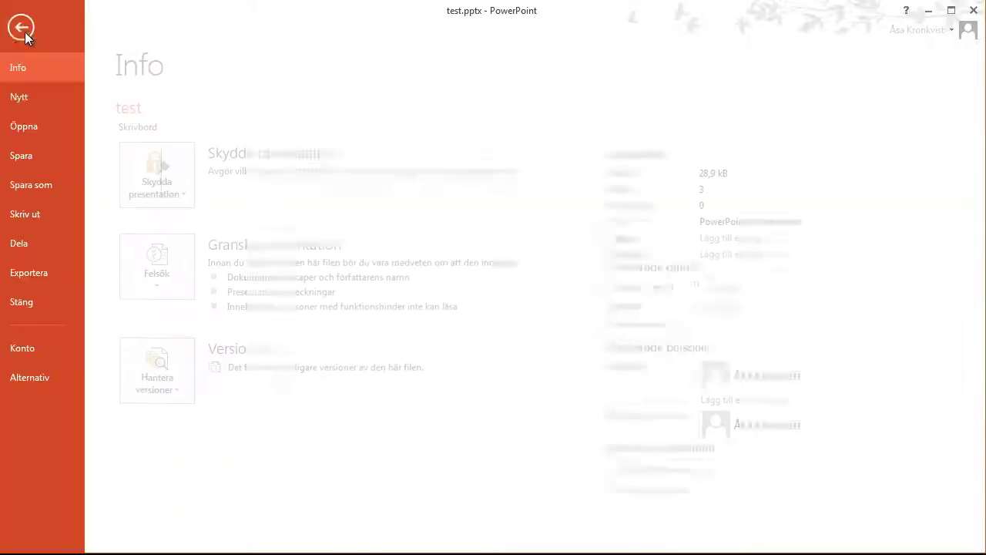
pyautogui.click(34, 213)
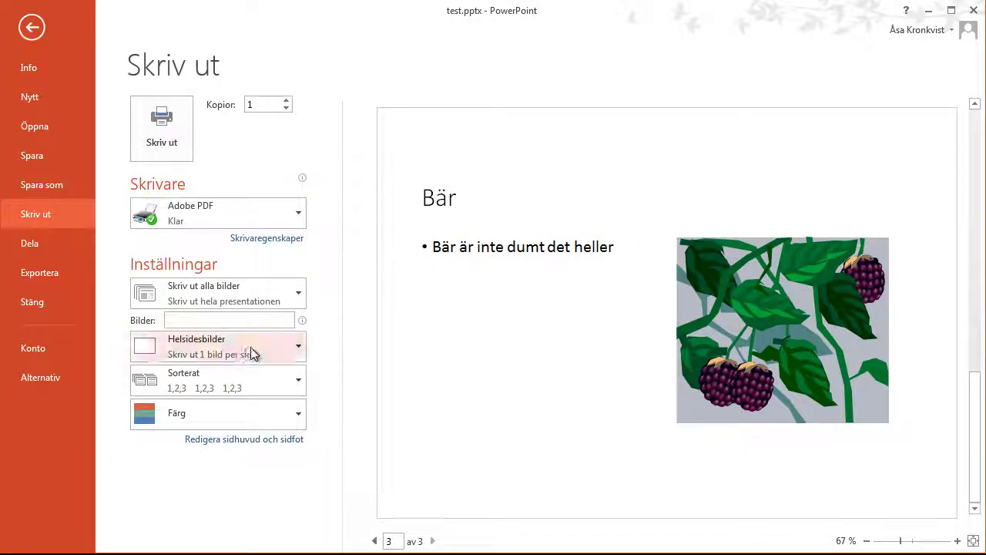
pyautogui.click(257, 353)
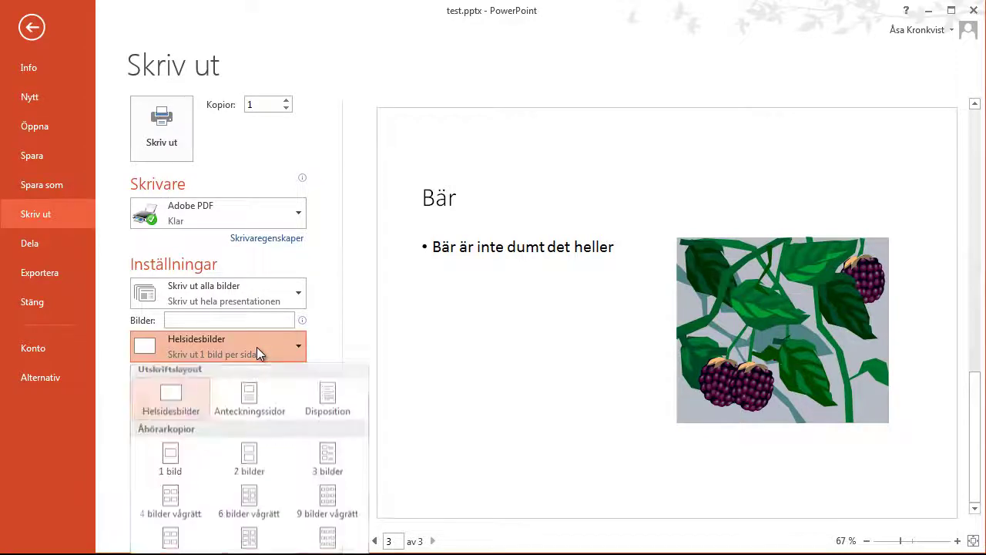
pyautogui.click(248, 407)
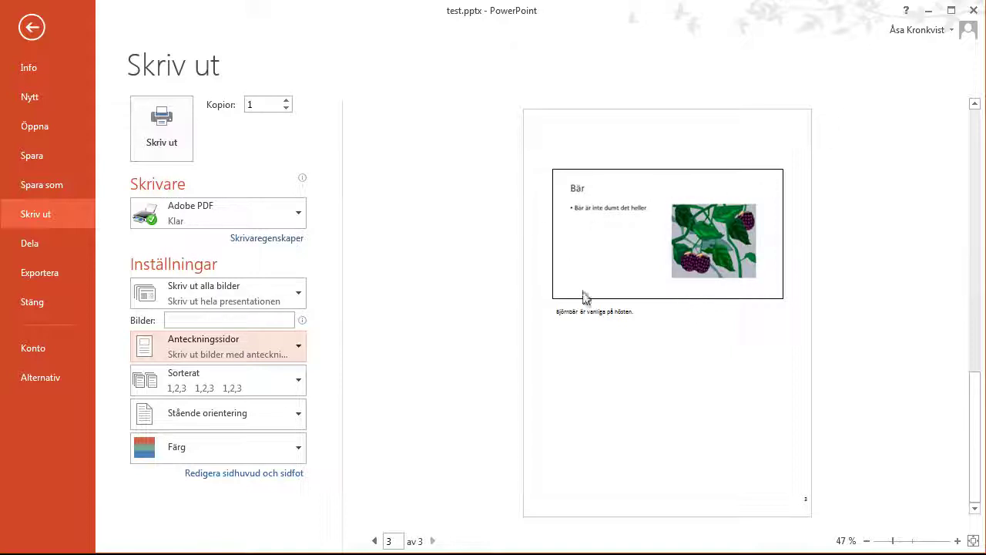
pyautogui.click(376, 542)
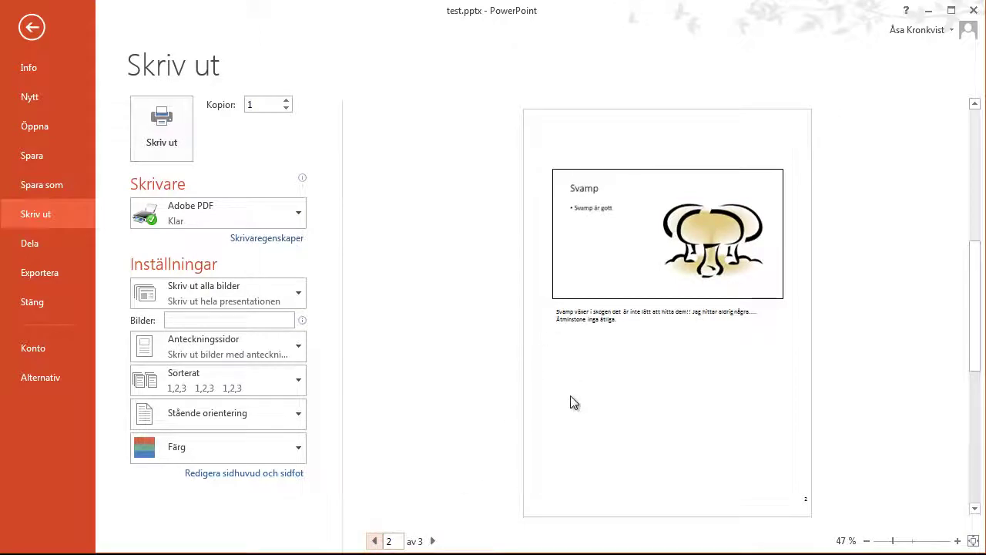
pyautogui.click(375, 541)
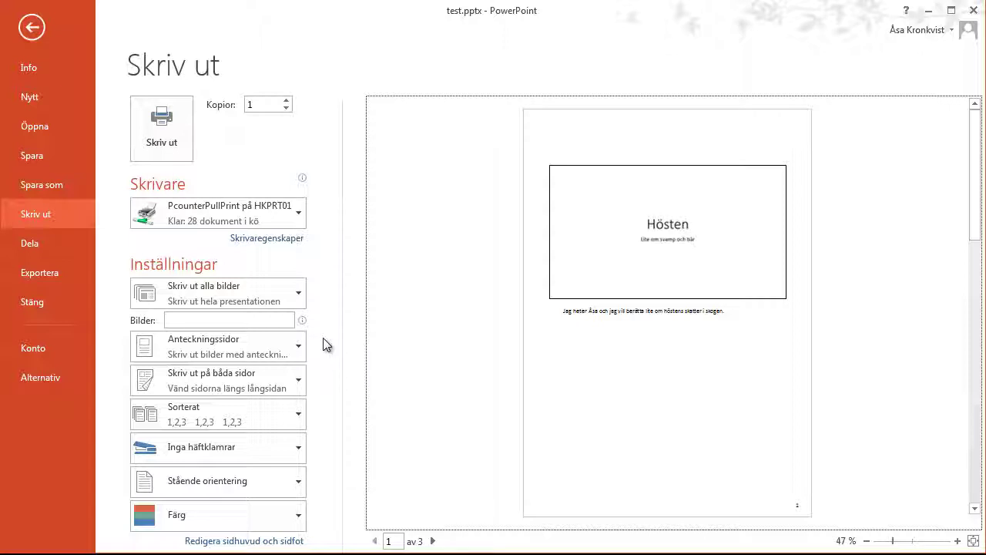
# Choose Adobe PDF from the Skrivare list.
pyautogui.click(296, 208)
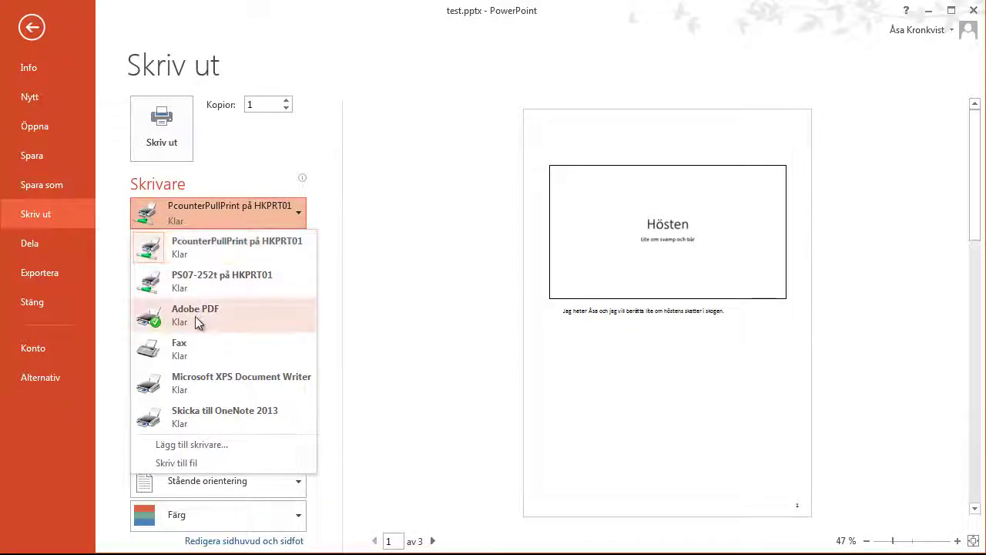
pyautogui.moveTo(195, 316)
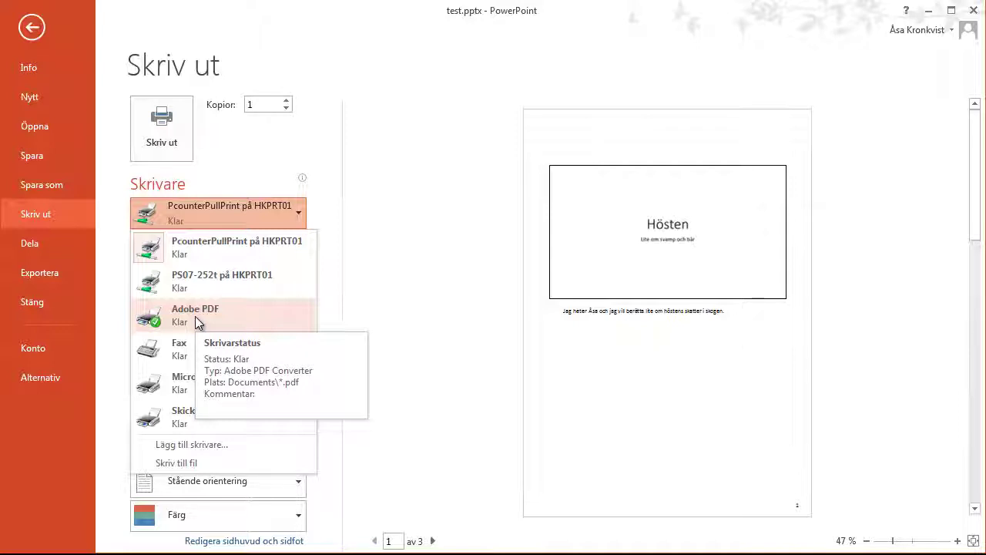
pyautogui.click(195, 316)
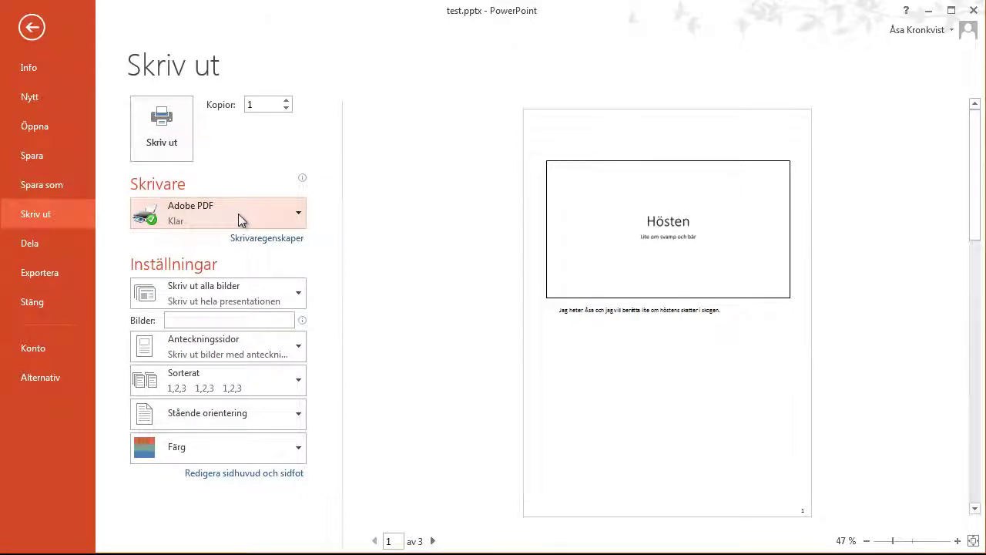
# Print the notes pages and save the PDF on Skrivbord with the file name höst.
pyautogui.click(169, 132)
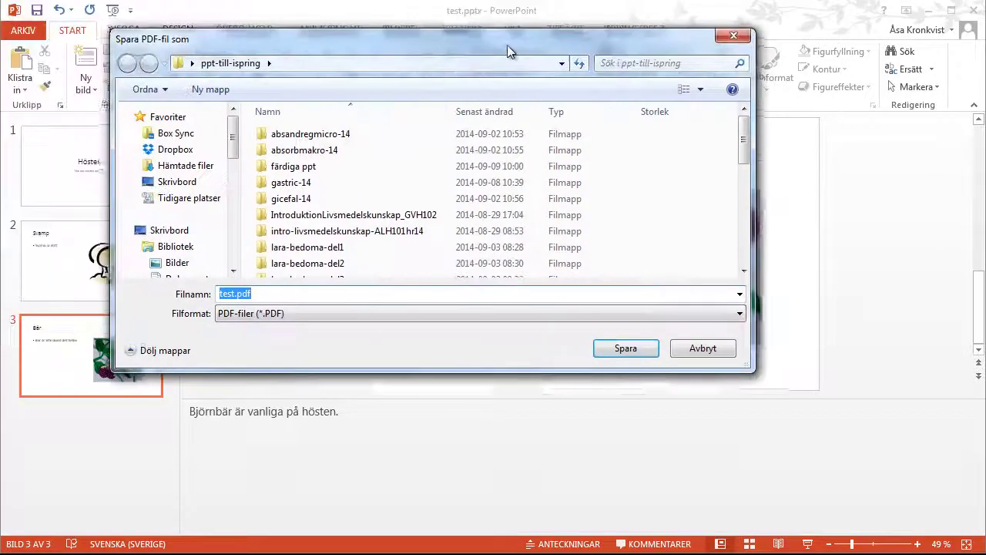
pyautogui.moveTo(507, 45); pyautogui.dragTo(533, 81)
pyautogui.moveTo(413, 411); pyautogui.dragTo(414, 484)
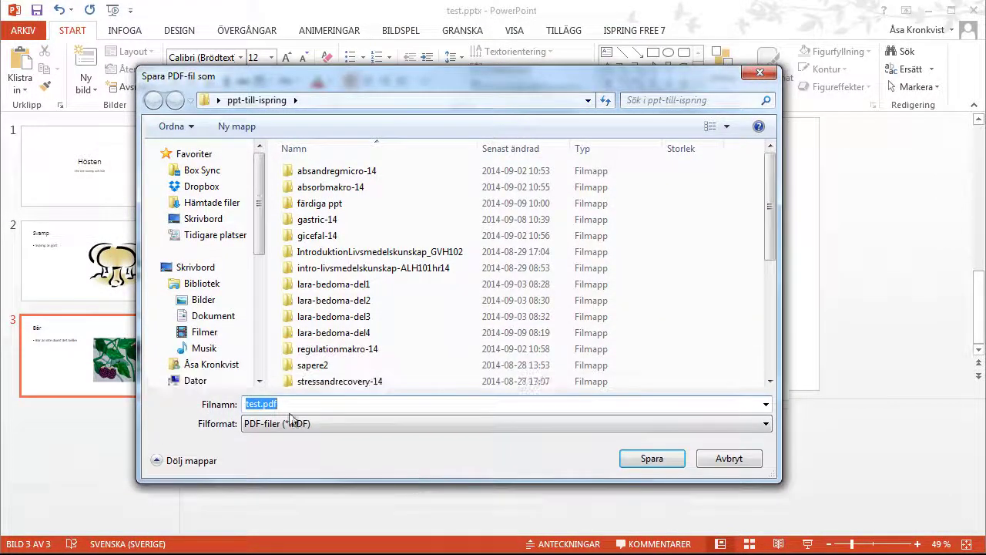
pyautogui.click(193, 267)
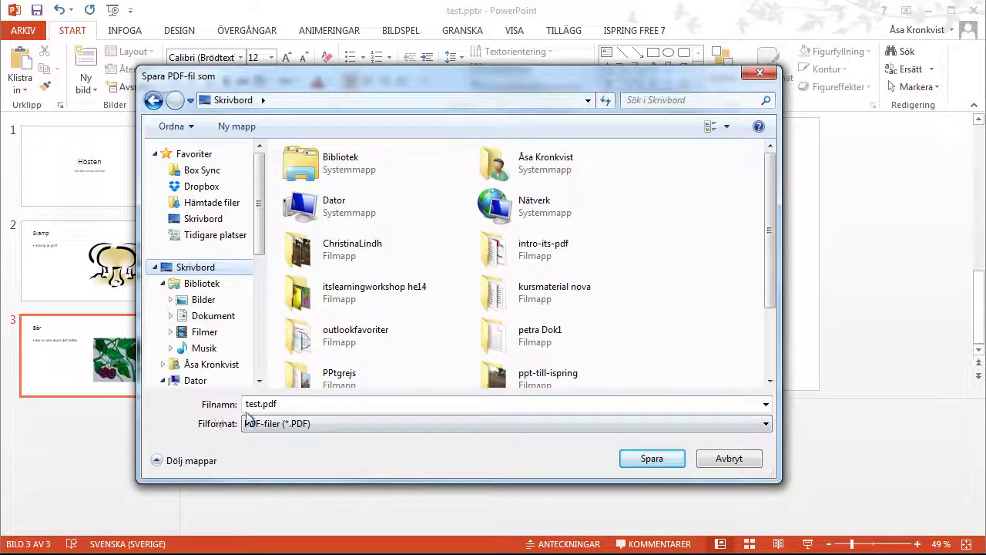
pyautogui.hotkey('alt', 'n')
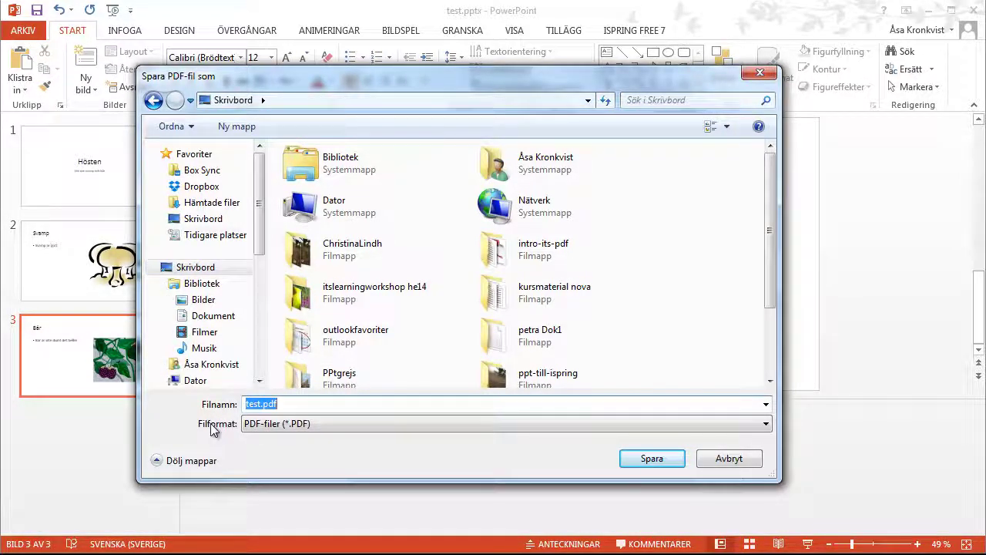
pyautogui.write('höst')
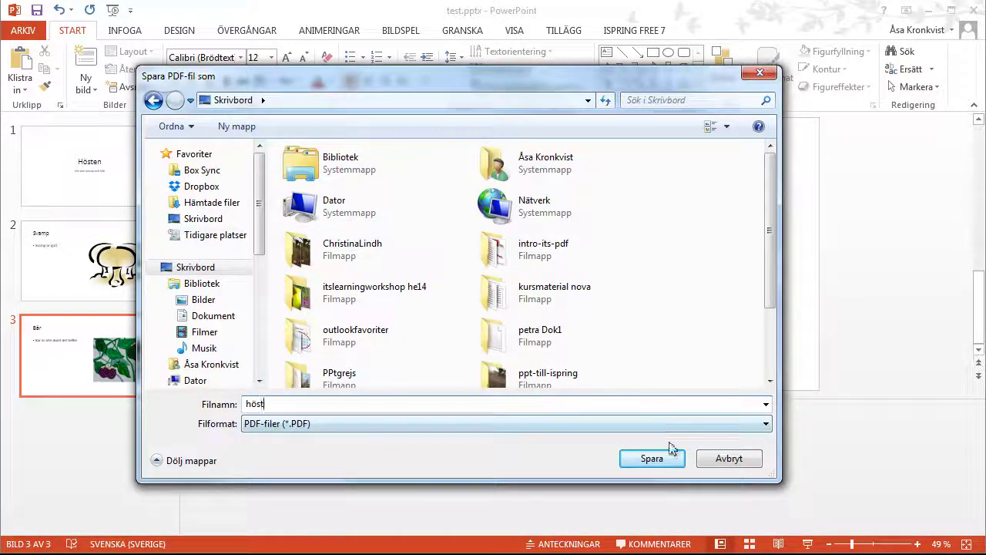
pyautogui.click(651, 457)
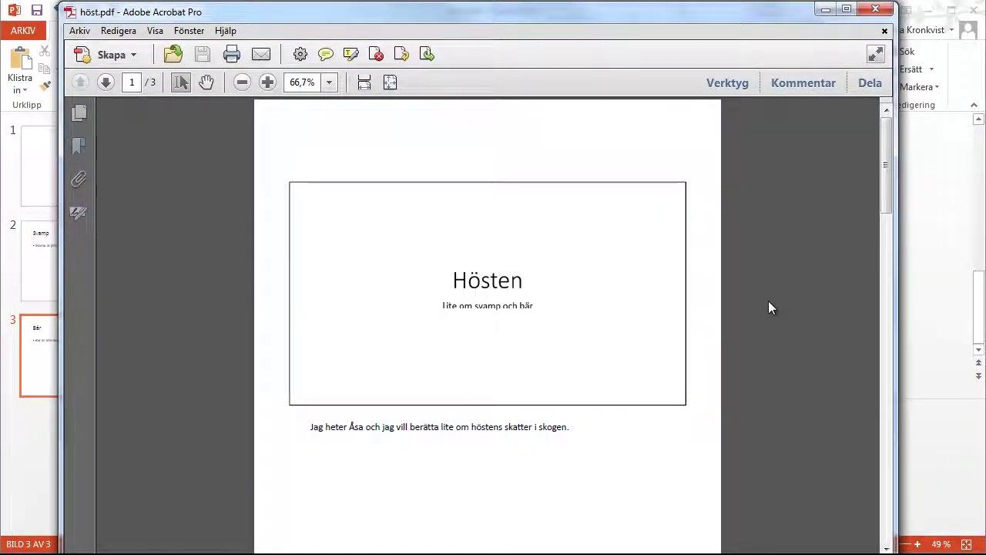
# Scroll höst.pdf in Acrobat to page 2, showing the Svamp slide with its note.
pyautogui.scroll(-4, 759, 303)
pyautogui.scroll(-4, 759, 303)
pyautogui.scroll(-9, 760, 303)
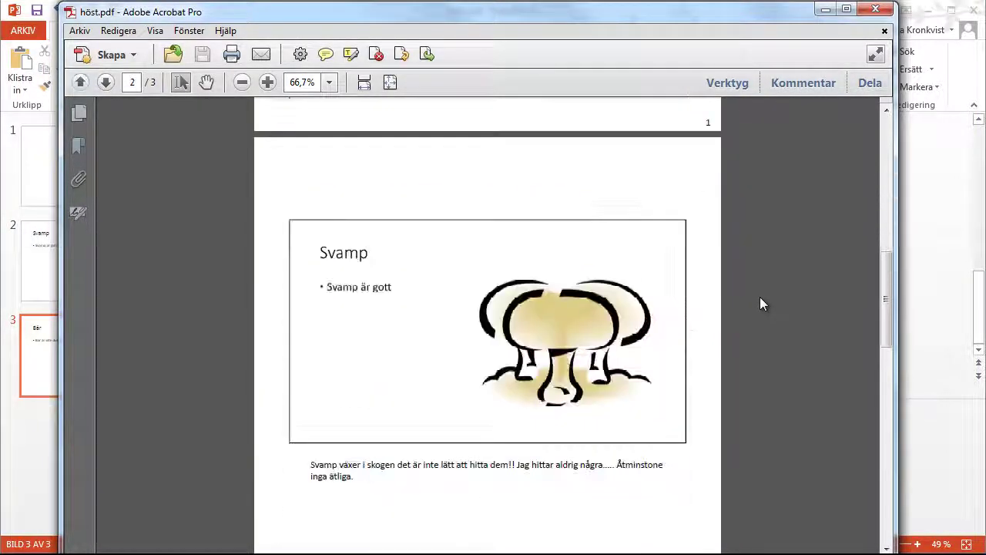
pyautogui.scroll(-2, 760, 303)
pyautogui.scroll(-2, 760, 298)
pyautogui.scroll(2, 739, 255)
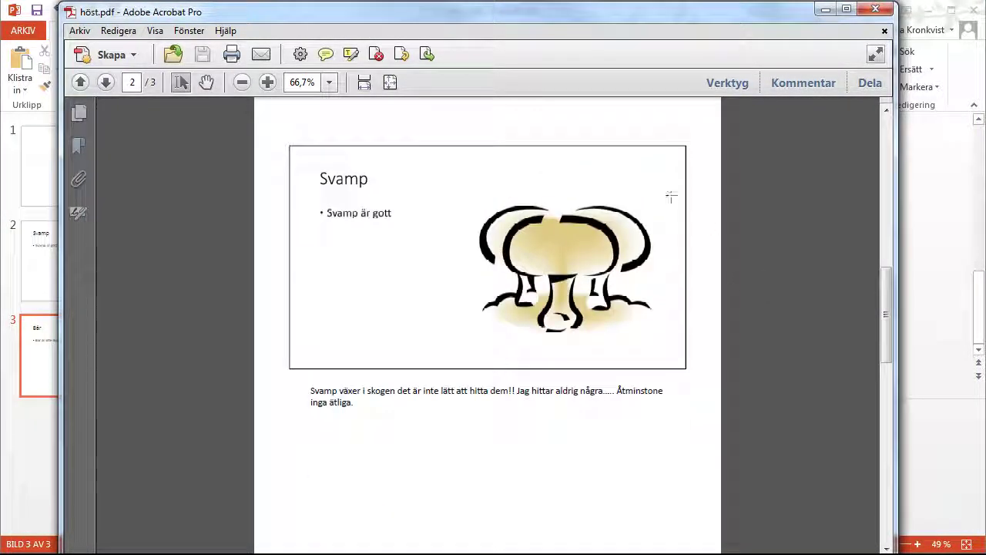